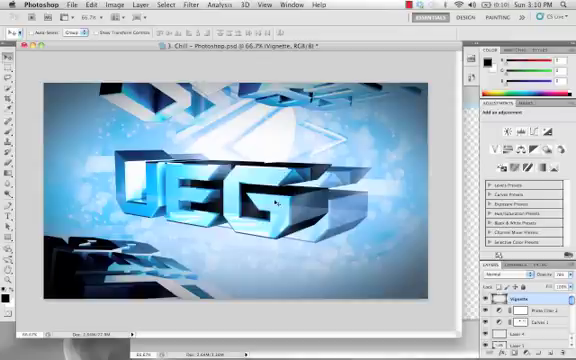
Open the Save for Web & Devices dialog and move it up and left
left_click(74, 5)
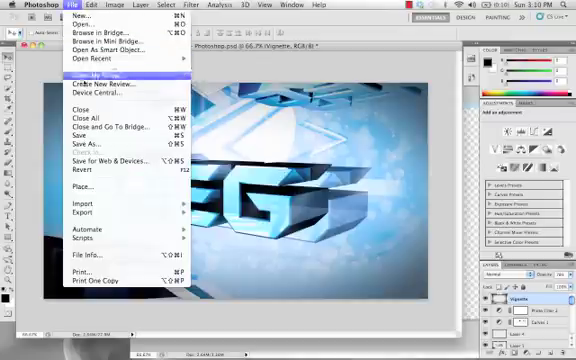
left_click(108, 161)
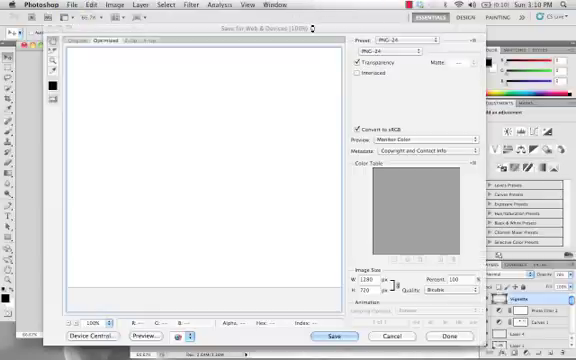
left_click_drag(313, 28, 297, 13)
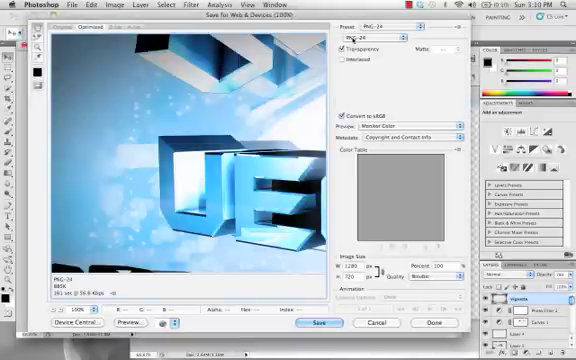
Set the export format to JPEG with Medium quality and check the compressed preview
left_click(356, 37)
left_click(350, 23)
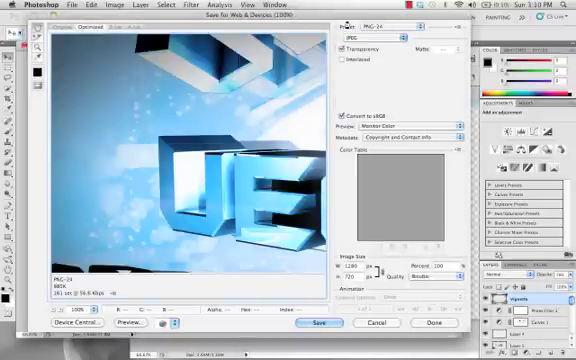
mouse_move(190, 188)
left_mouse_down()
mouse_move(183, 165)
mouse_move(150, 140)
left_mouse_up()
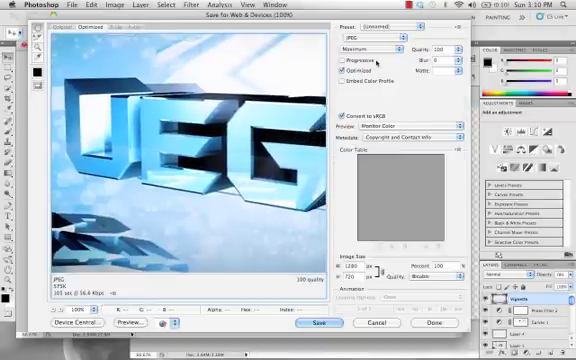
left_click(358, 48)
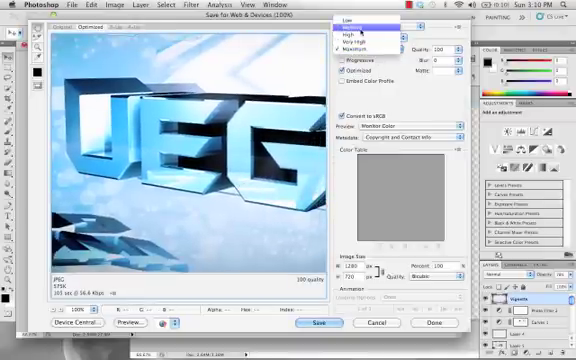
left_click(358, 28)
mouse_move(215, 160)
left_mouse_down()
mouse_move(288, 148)
mouse_move(65, 188)
mouse_move(258, 180)
mouse_move(150, 150)
left_mouse_up()
Change the export format from JPEG to PNG-24
left_click(360, 48)
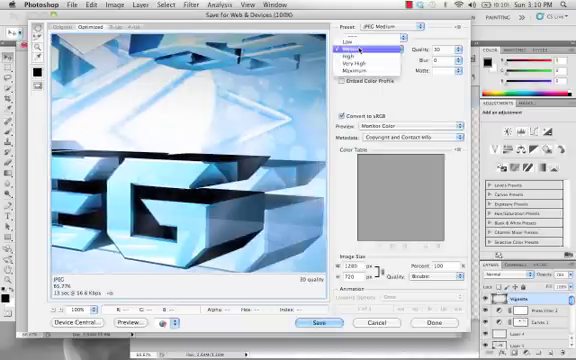
left_click(355, 50)
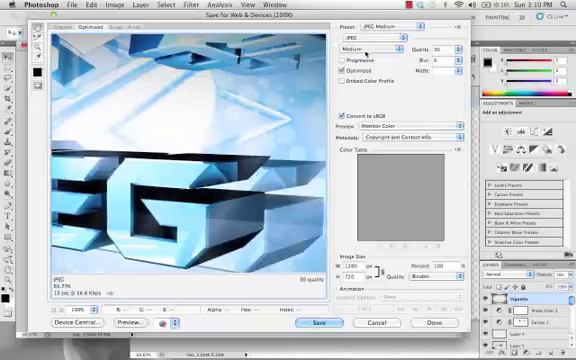
left_click(370, 38)
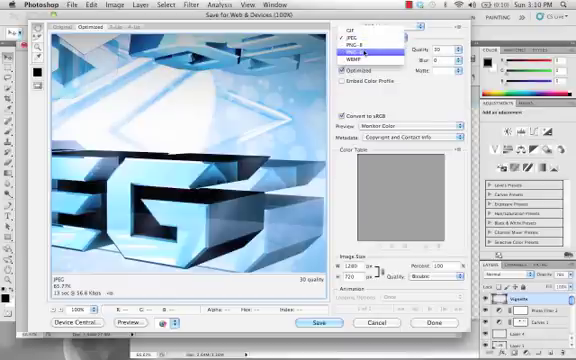
left_click(362, 52)
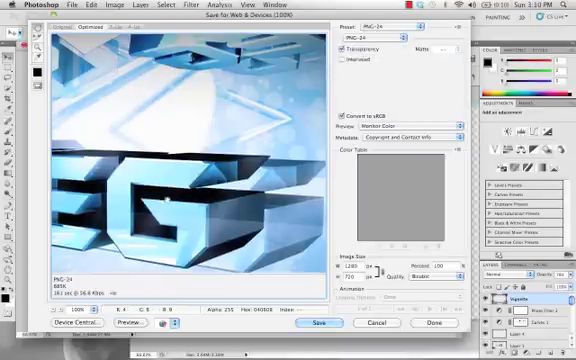
Pan the preview to inspect the U and E letters and the background above them
left_click_drag(130, 200, 210, 203)
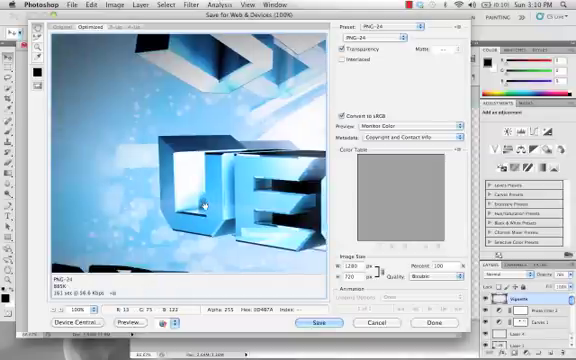
mouse_move(203, 205)
left_mouse_down()
mouse_move(205, 150)
mouse_move(157, 107)
mouse_move(157, 205)
mouse_move(210, 160)
left_mouse_up()
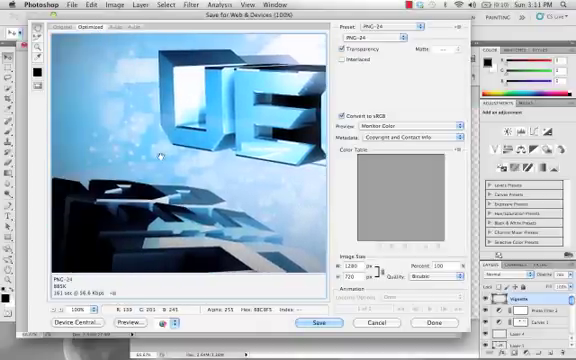
left_click_drag(160, 156, 152, 200)
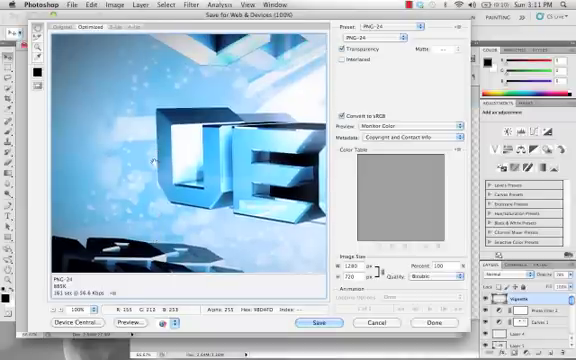
left_click_drag(152, 160, 152, 218)
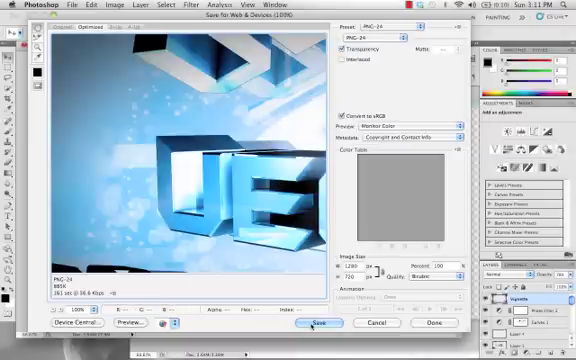
Start saving the PNG to the Desktop, then cancel without saving a file
left_click(318, 323)
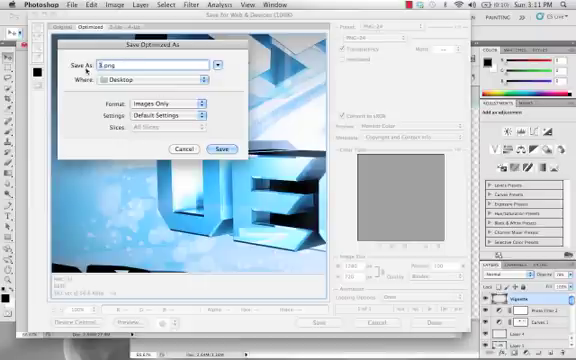
left_click(150, 79)
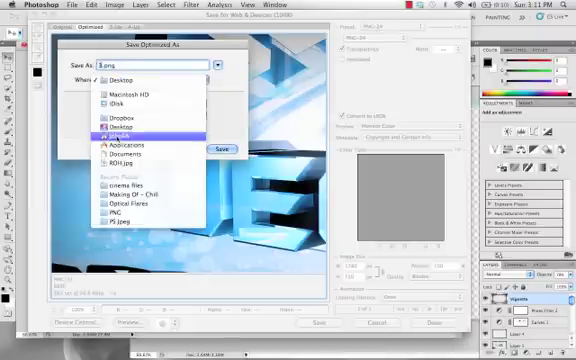
left_click(120, 127)
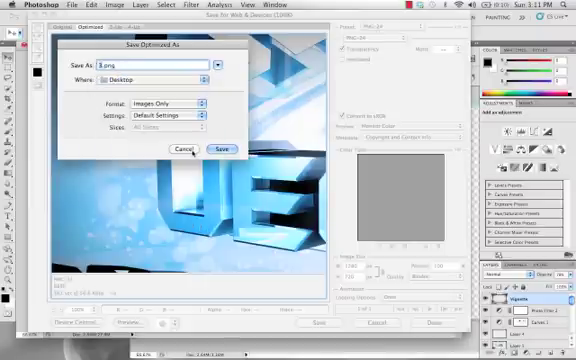
left_click(185, 150)
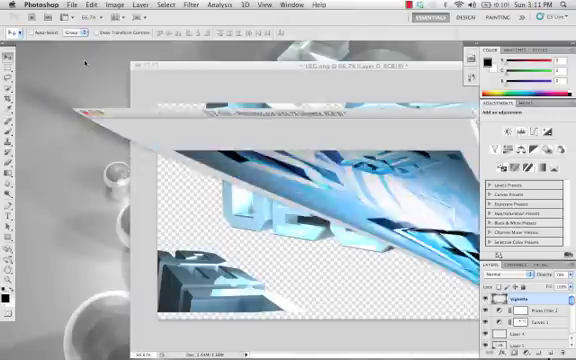
Hide Photoshop with Cmd+H and launch System Preferences from the Dock
key("super+h")
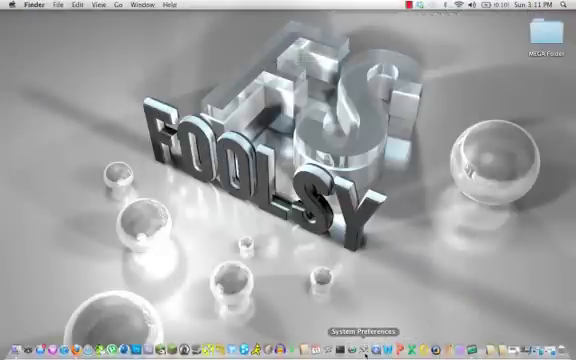
left_click(366, 348)
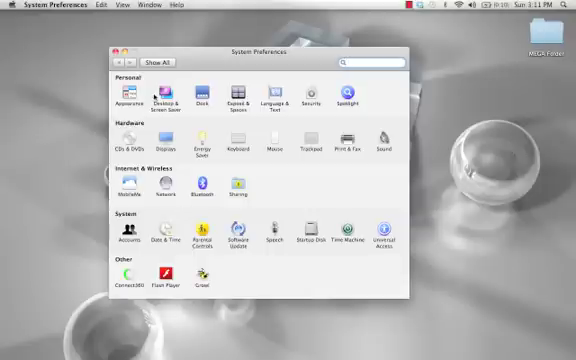
Set the UEGicy picture as the desktop background in Desktop & Screen Saver, then close System Preferences
left_click(165, 96)
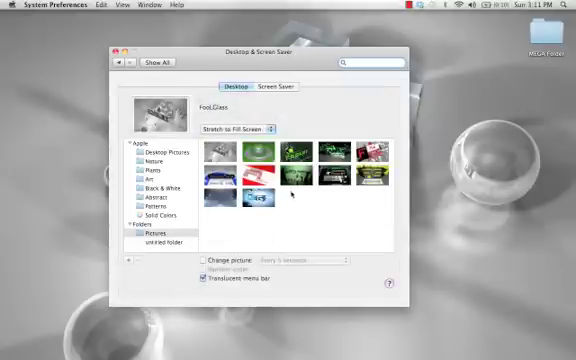
left_click(334, 178)
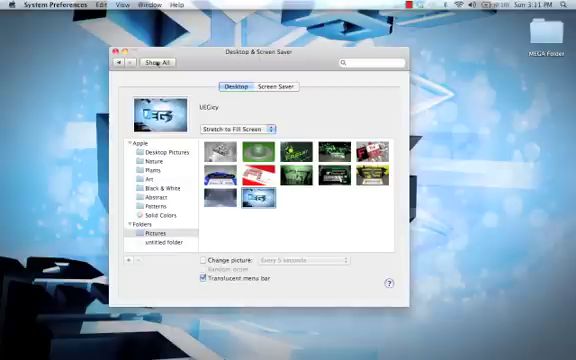
left_click(116, 53)
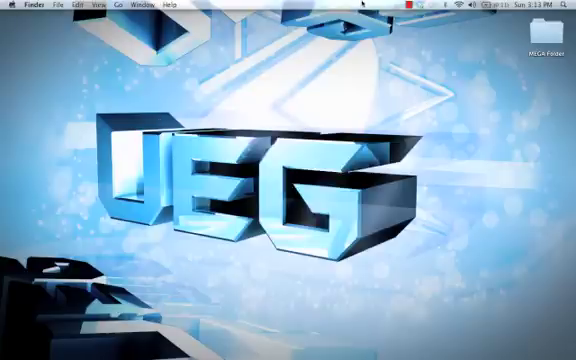
left_click(408, 5)
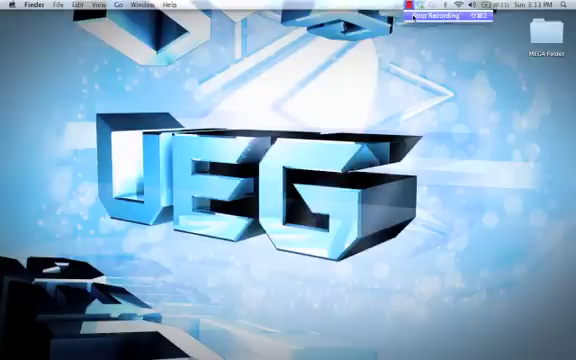